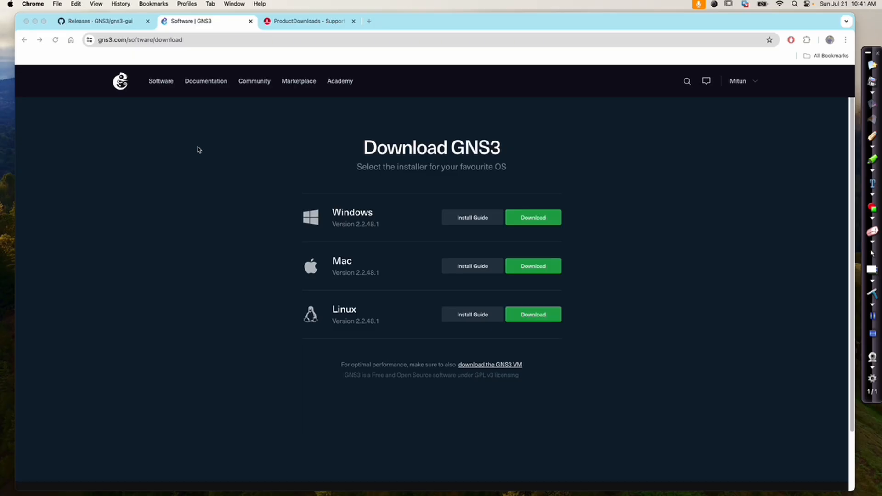
Review the GNS3 2.2.48.1 release assets on GitHub, including the GNS3.VM.ARM64.2.2.48.1.zip download
click(343, 156)
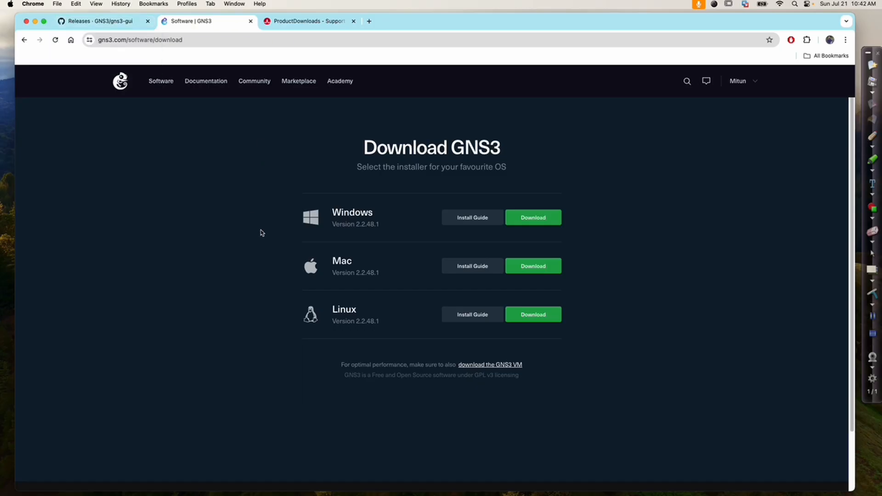
click(418, 283)
click(101, 23)
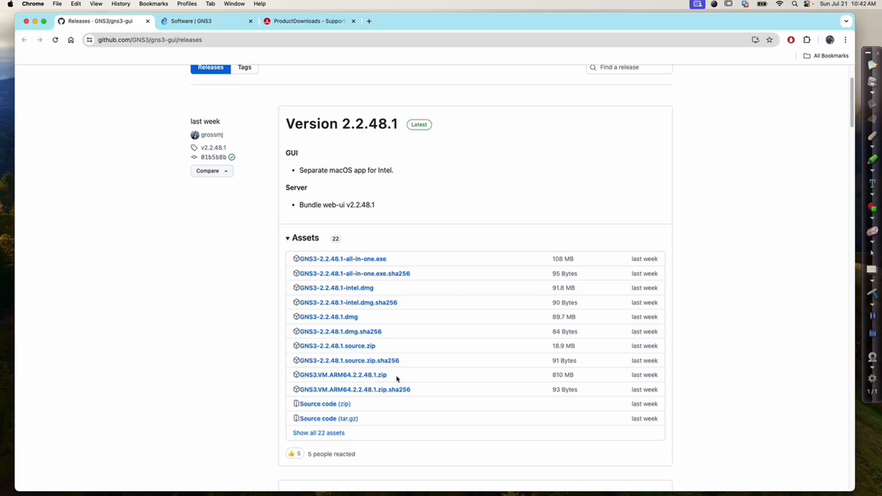
drag(396, 376, 302, 374)
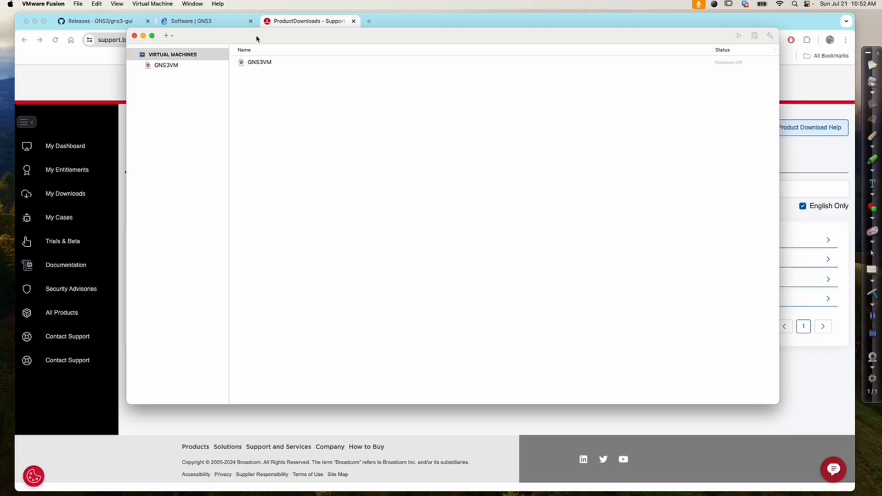
Start a new custom virtual machine and choose Ubuntu 64-bit Arm as its operating system
click(169, 36)
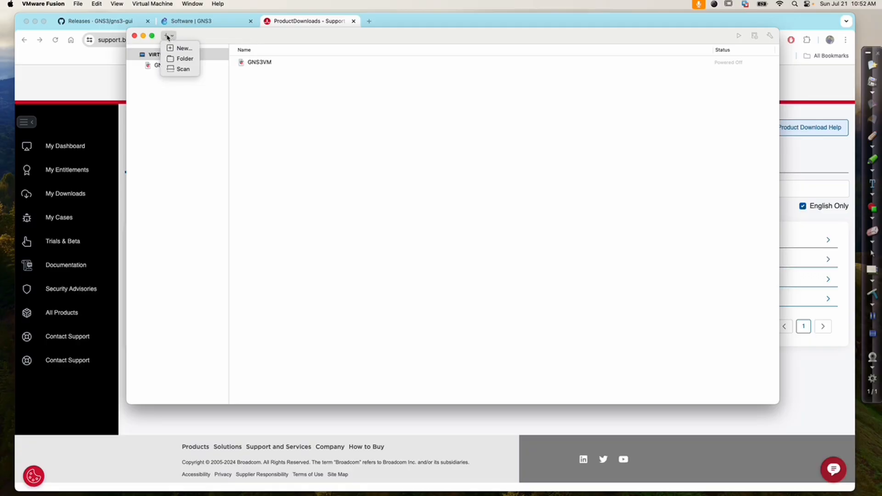
click(190, 51)
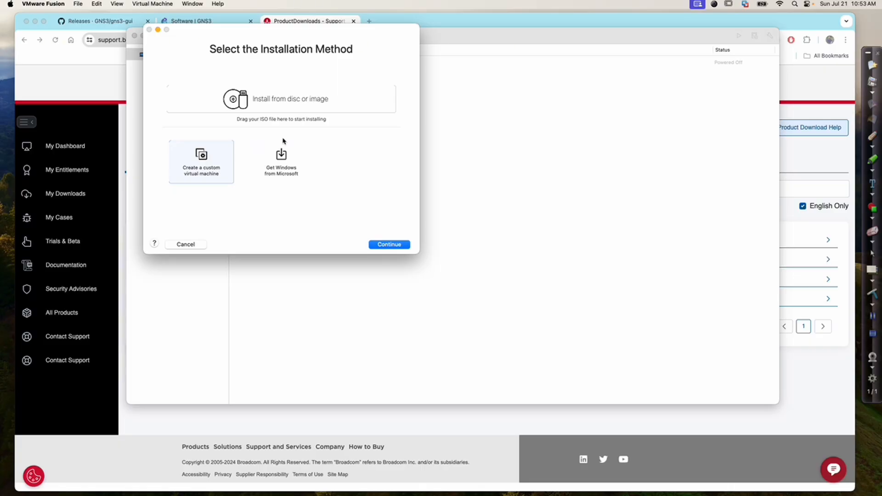
click(377, 245)
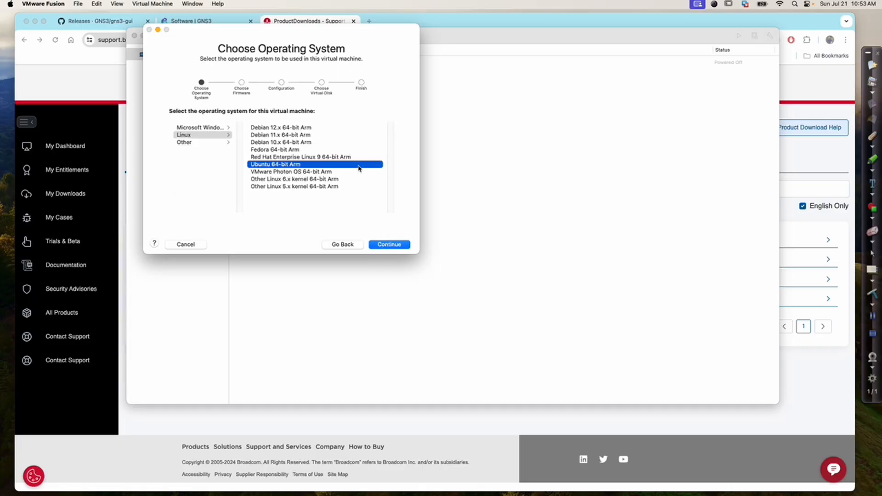
click(390, 244)
Use the existing gns3vm-disk1.vmdk from the GNS3.VM.ARM64.2.2.48.1 folder as the virtual disk, making a separate copy
click(186, 136)
click(230, 151)
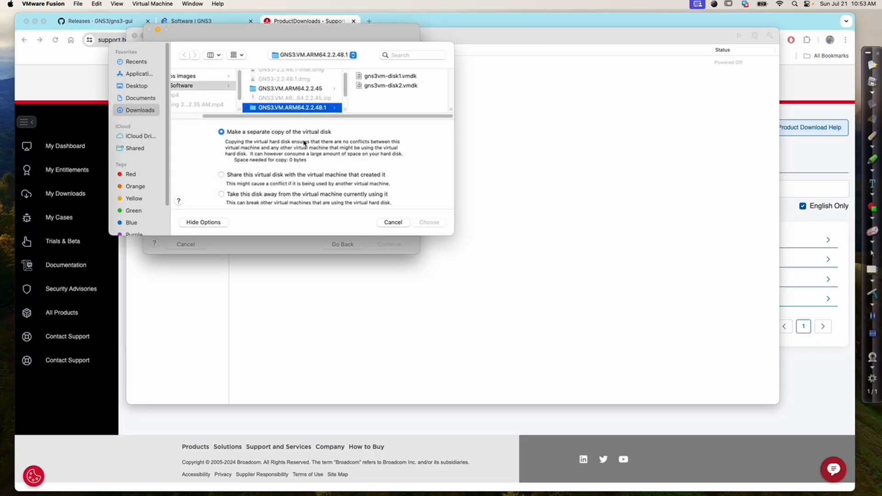
click(388, 75)
click(429, 223)
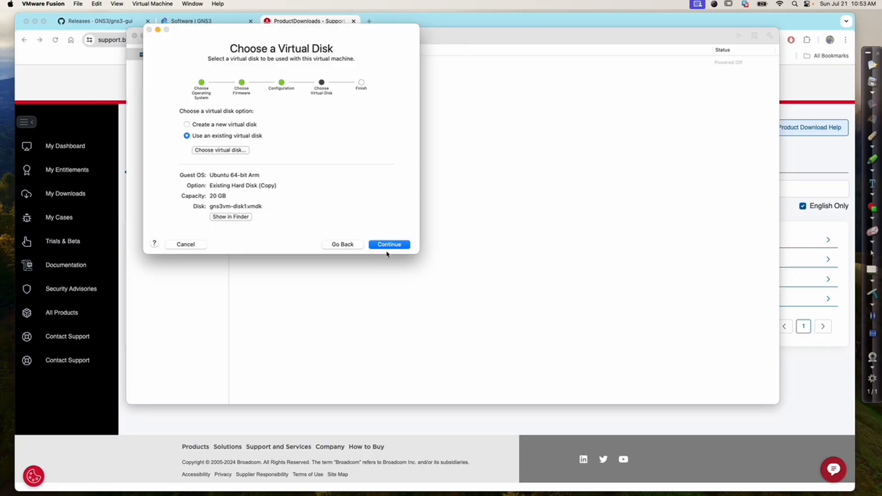
Finish the new virtual machine wizard and save the virtual machine as GNS3VM_new
click(388, 245)
click(388, 245)
click(280, 224)
text(GNS3VM)
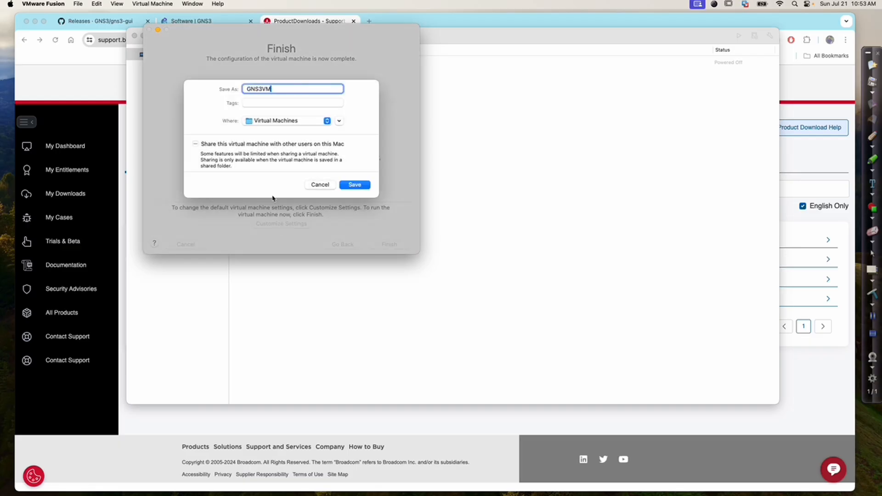
text(_new)
click(355, 184)
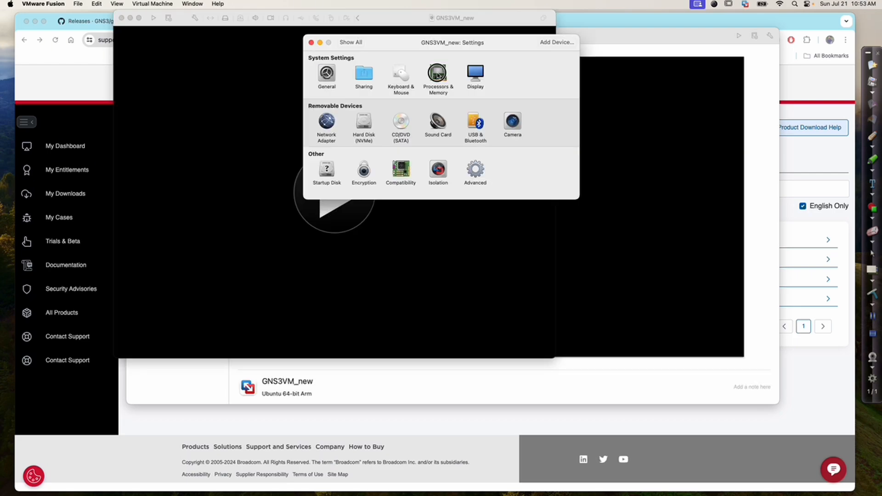
Add gns3vm-disk2.vmdk from the GNS3.VM.ARM64.2.2.48.1 folder in Downloads as an existing hard disk and apply it
click(437, 77)
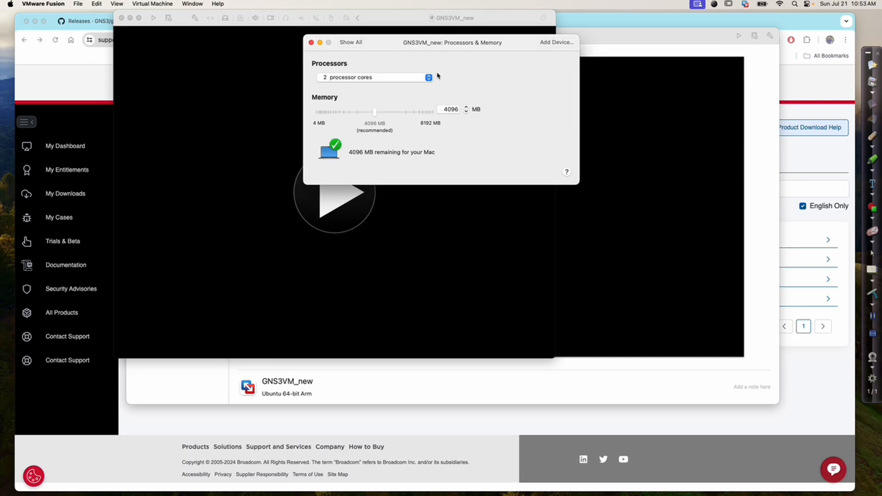
click(561, 43)
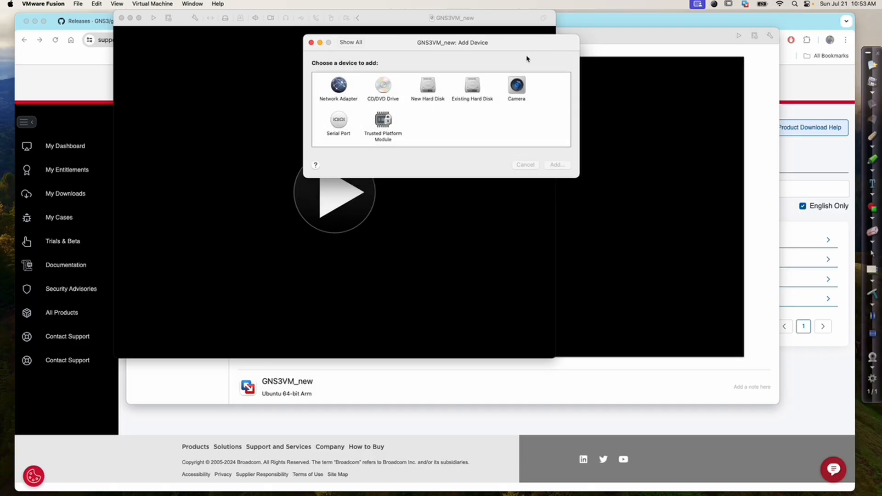
click(460, 83)
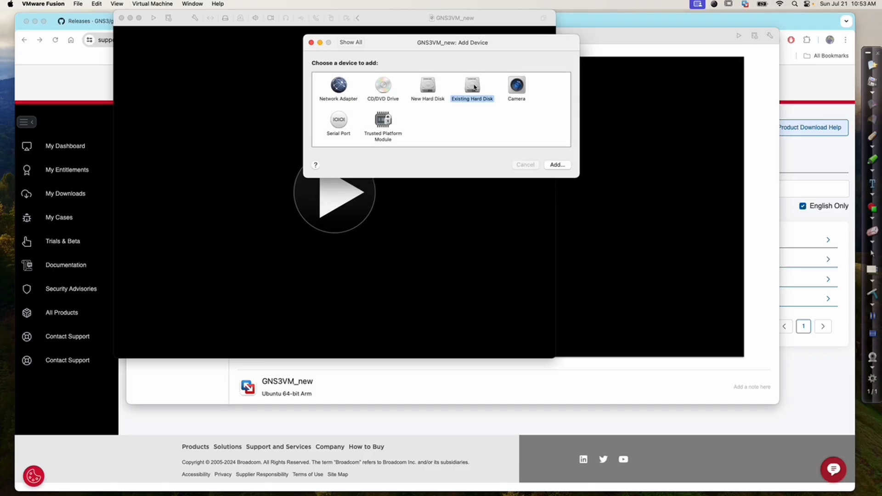
click(556, 165)
scroll(356, 118, left, 3)
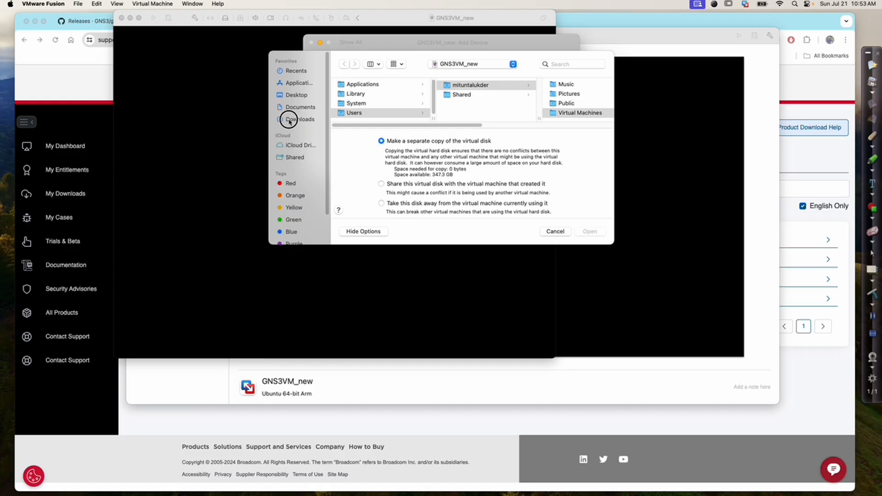
click(290, 119)
click(396, 95)
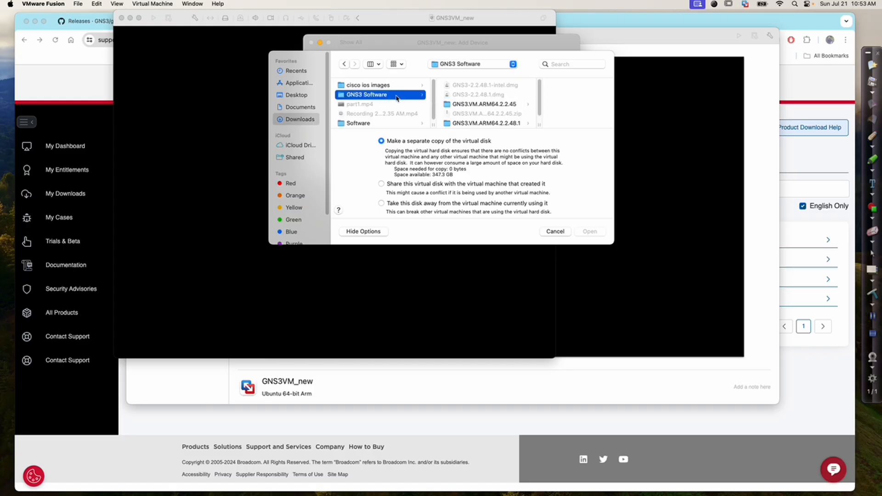
click(475, 124)
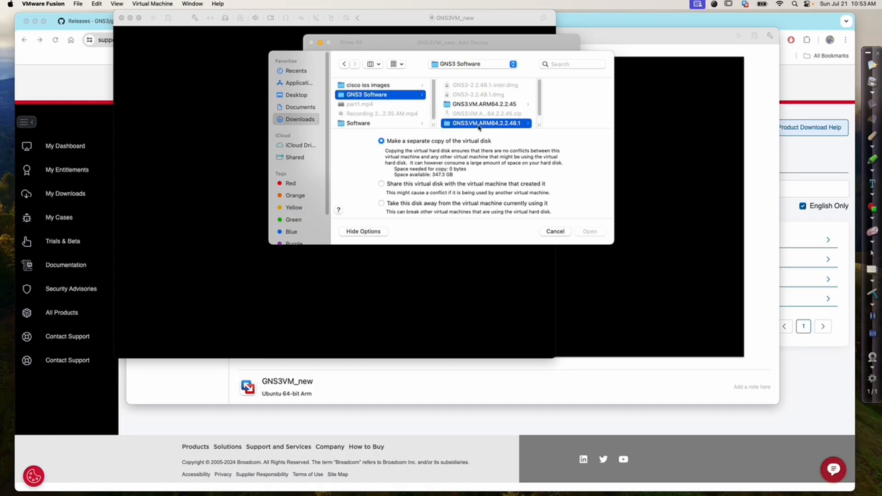
click(557, 98)
click(590, 232)
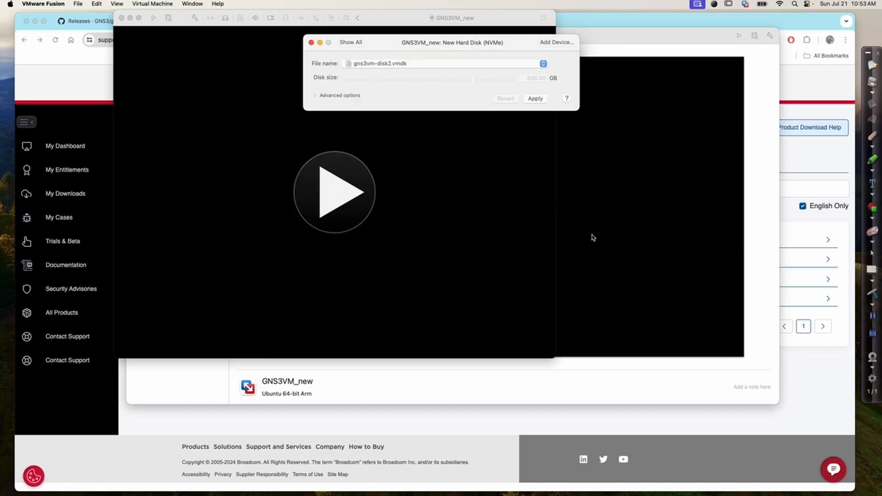
click(537, 101)
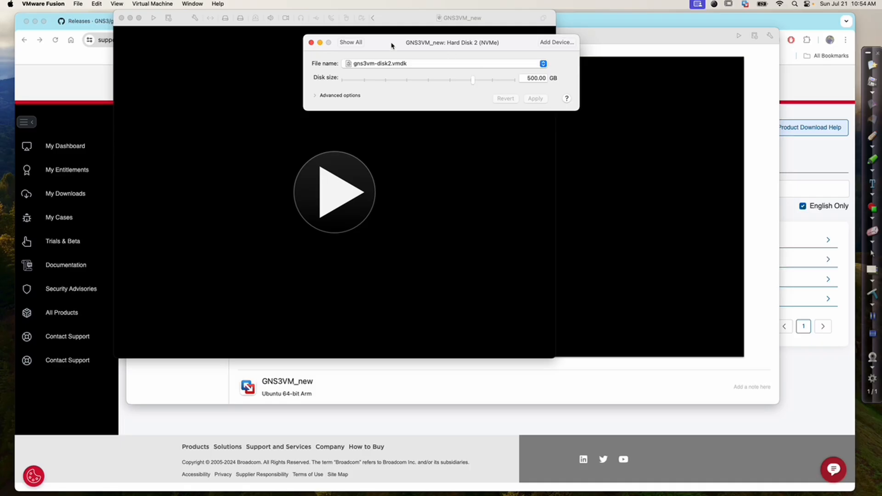
Increase the virtual machine's memory using the memory slider in Processors & Memory
click(352, 44)
click(439, 76)
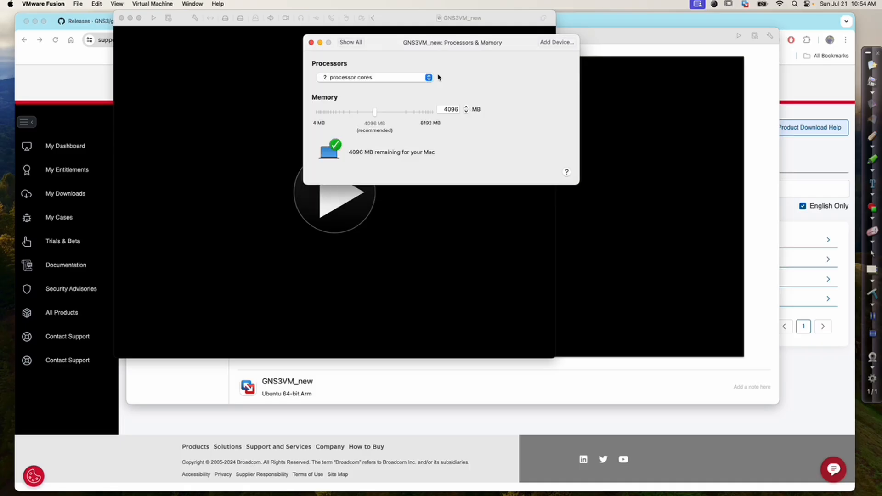
drag(375, 115, 414, 115)
Close the virtual machine settings and start the GNS3VM_new virtual machine
click(351, 43)
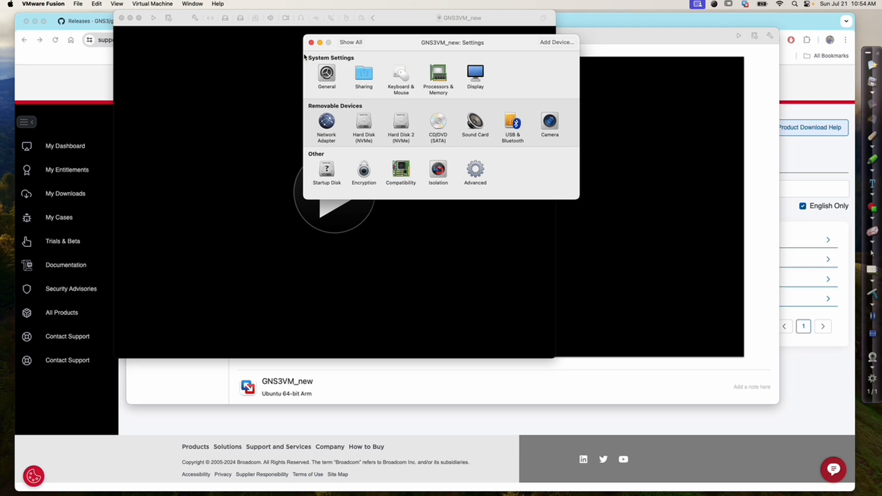
click(312, 43)
click(339, 191)
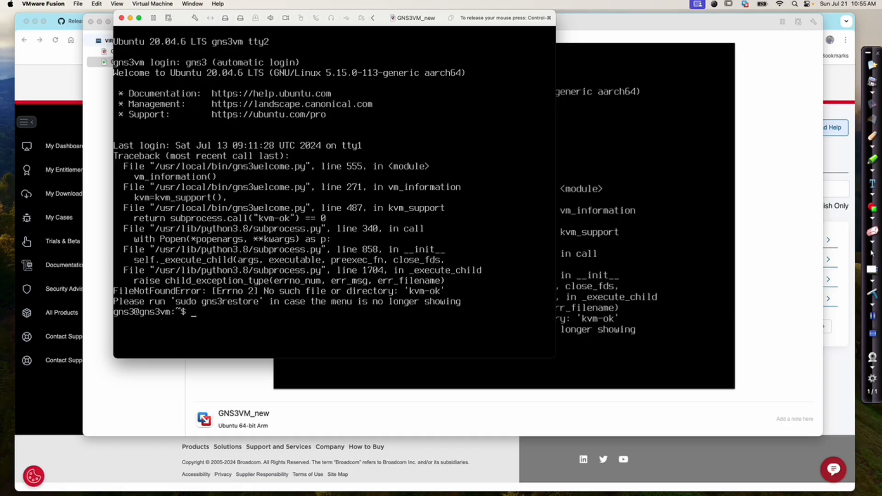
Remove the initramfs-tools package with sudo apt remove initramfs-tools and confirm with Y
text(sud)
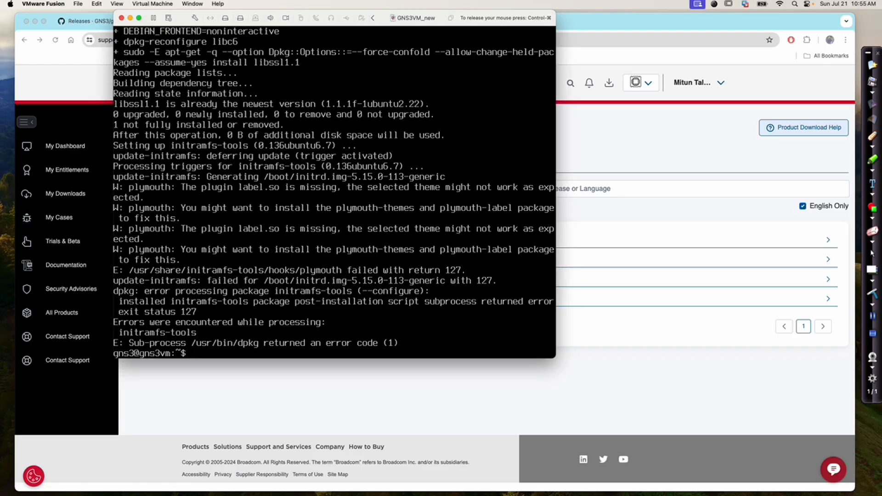
text(sudo apt remove initramfs-tools)
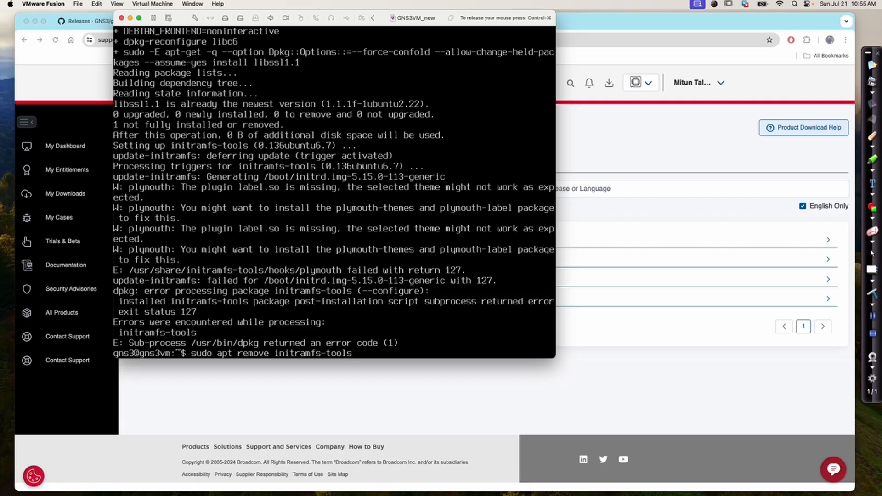
key(Return)
text(Y)
key(Return)
Clear the package cache with sudo apt clean and reboot the virtual machine
text(sudp a)
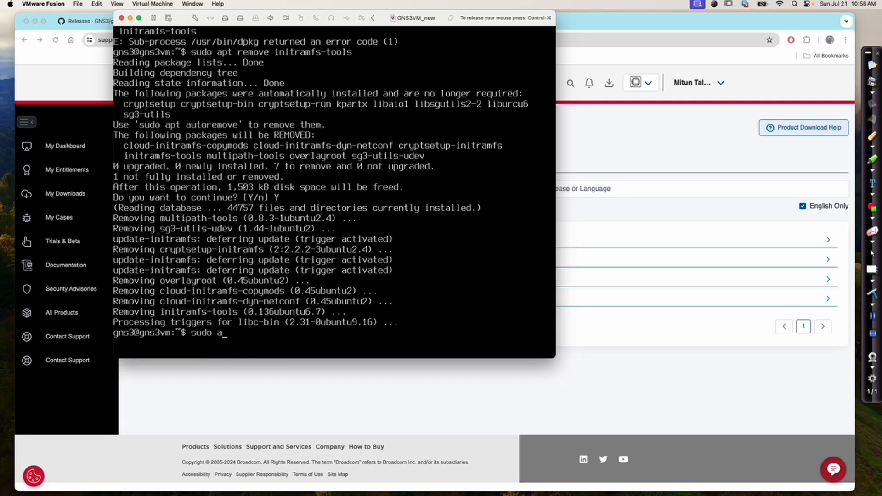
text(pt clean)
key(Return)
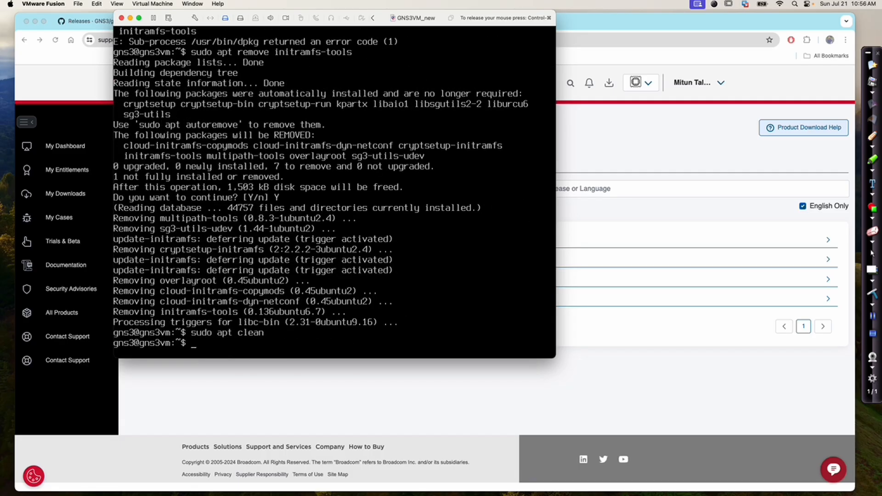
text(reboot)
key(Return)
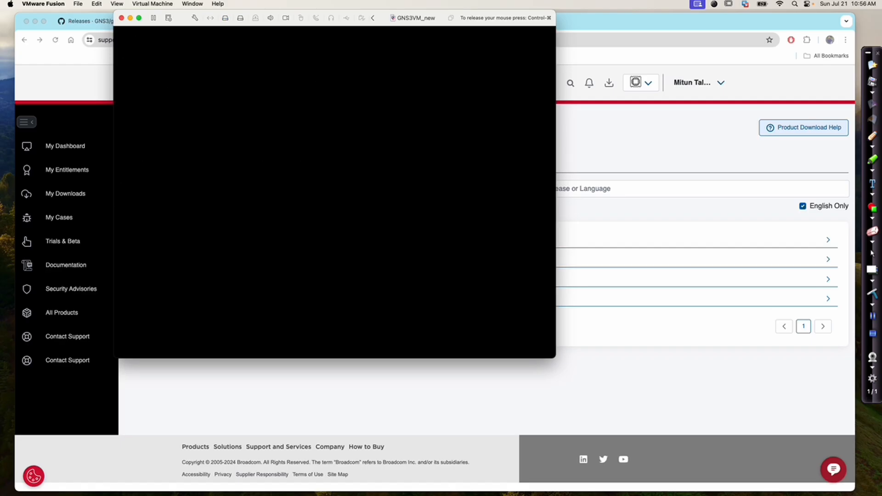
Run sudo gns3restore to restore the GNS3 VM menu
text(sudo gns)
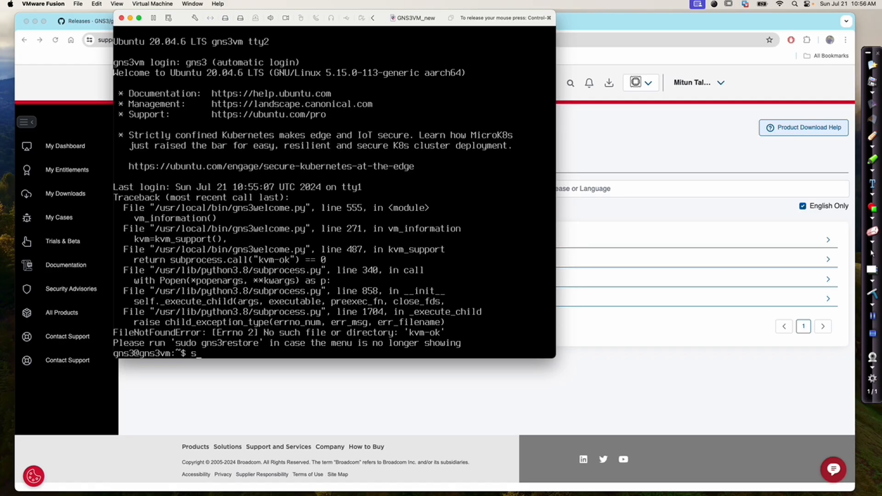
text(3restore)
key(Return)
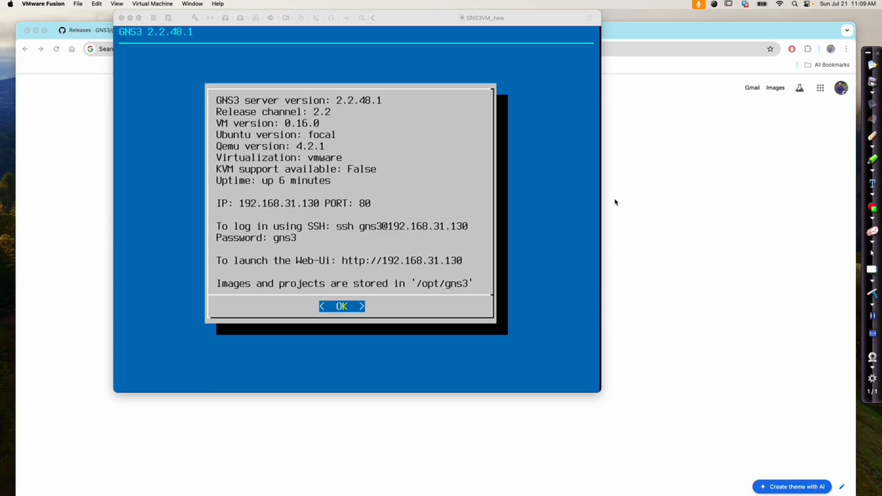
Dismiss the VM information screen and open the server configuration file from the GNS3 menu
click(420, 274)
key(Return)
key(Down)
key(Down)
key(Down)
key(Down)
key(Down)
key(Down)
key(Down)
key(Down)
key(Down)
key(Down)
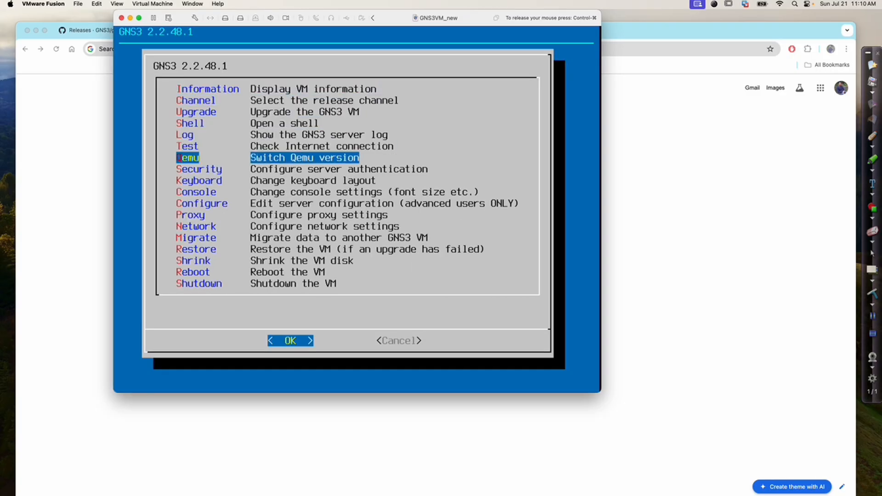
key(Return)
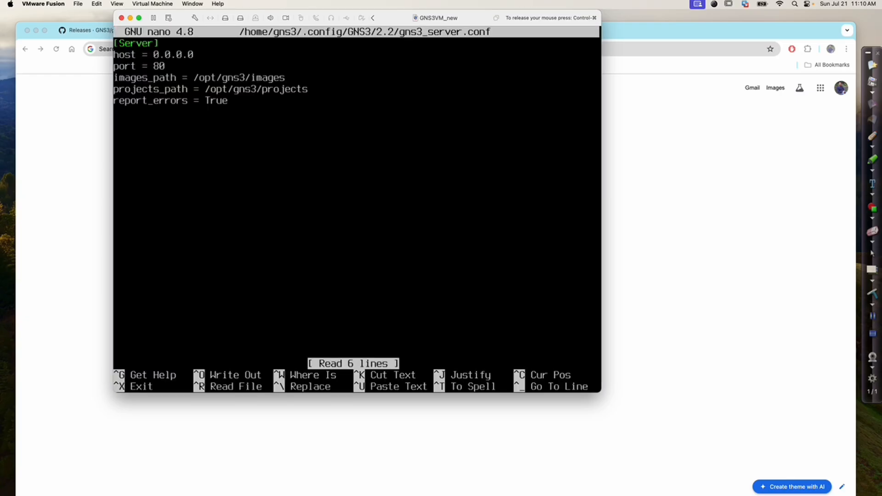
Add a [Qemu] section with enable_kvm = False below the server settings in gns3_server.conf
key(Down)
key(Down)
key(Down)
key(Down)
key(Down)
key(Down)
key(Return)
text([Qemu])
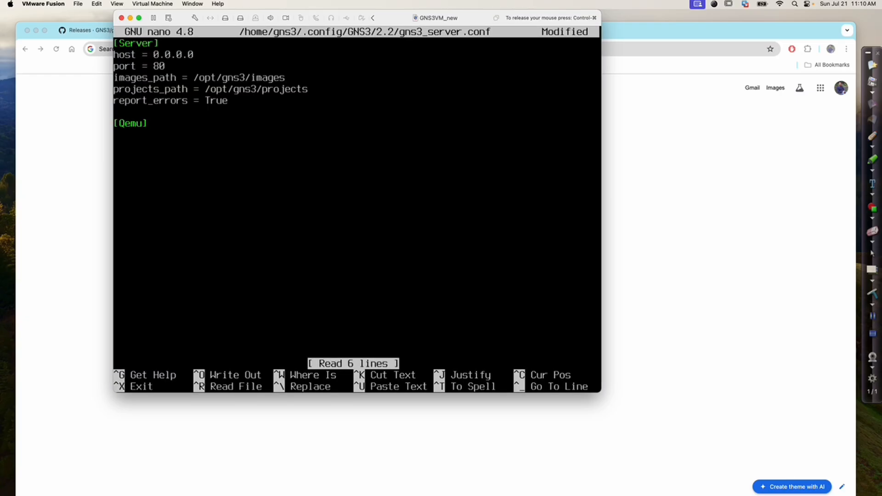
key(Return)
text(enable_kvm = False)
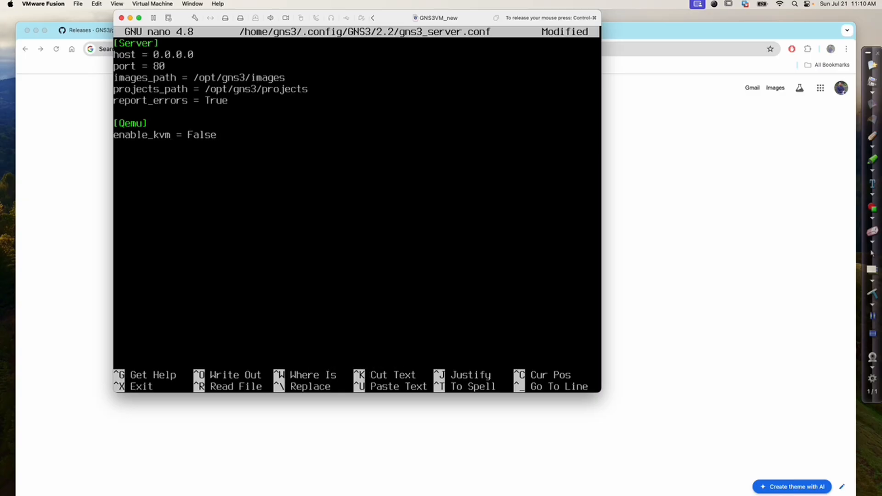
Add the lines enable_hardware_acceleration = False and require_hardware_acceleration = False under the [Qemu] section
key(Return)
text(enabl)
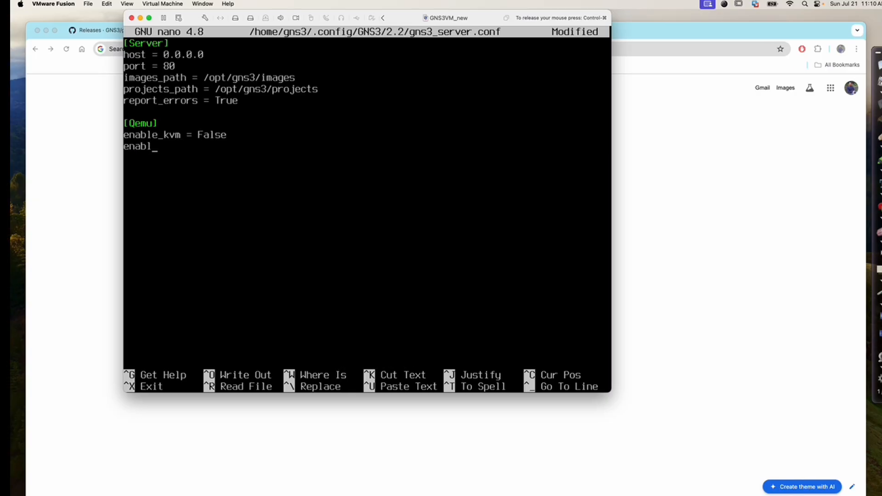
text(e_hardware_cce)
text(_acceleration = False)
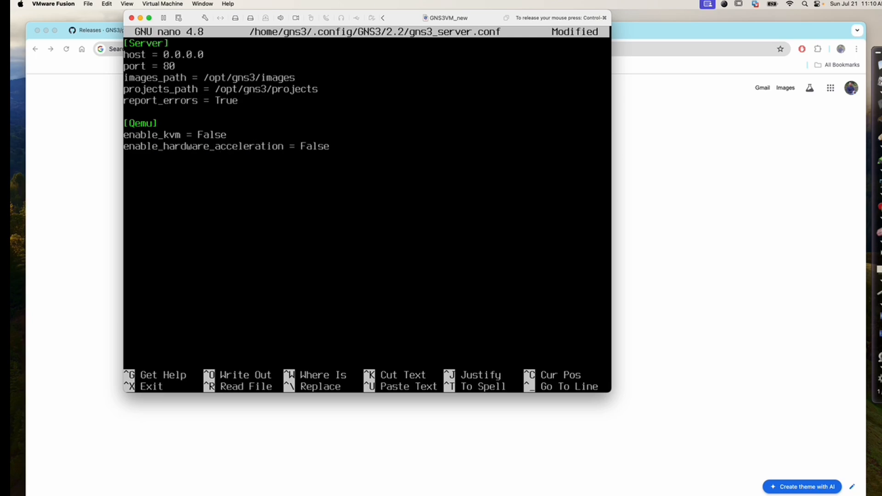
key(Return)
text(require_hardware_accel)
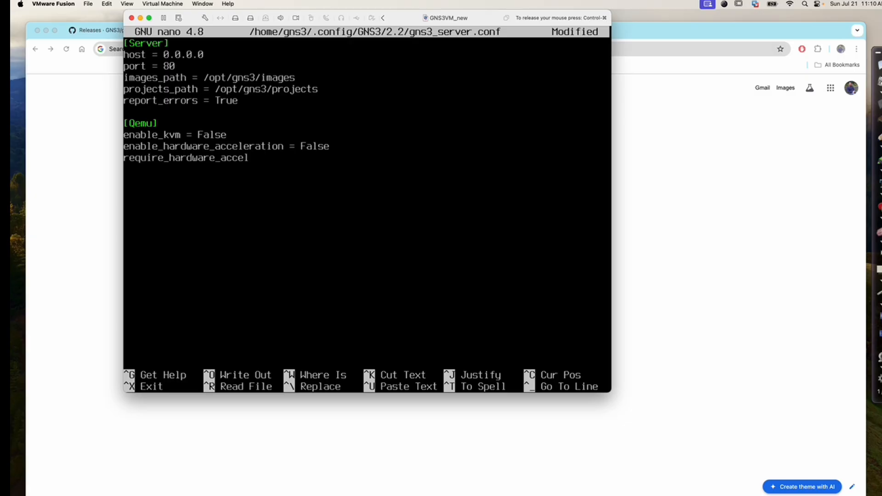
text(eration = False)
Save gns3_server.conf under its existing name and exit the editor
key(ctrl+o)
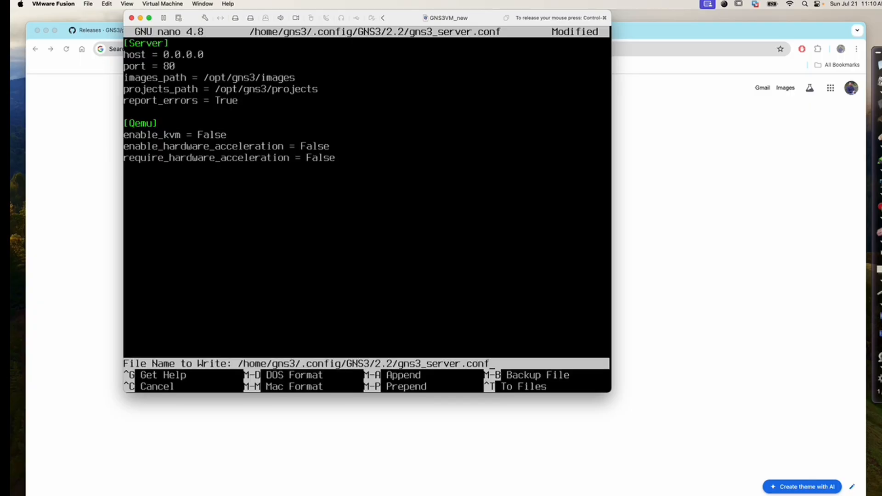
key(Return)
key(ctrl+x)
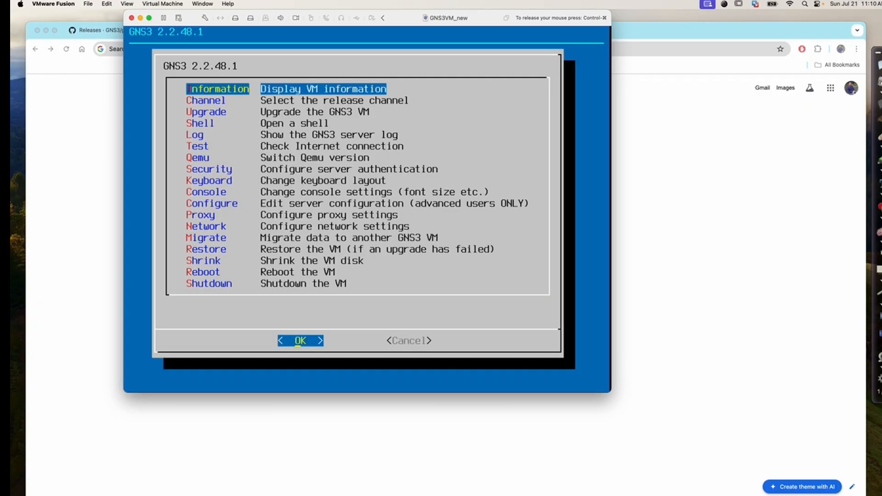
Display the VM information, then open the GNS3 Web UI at 192.168.31.130 in Chrome
key(Return)
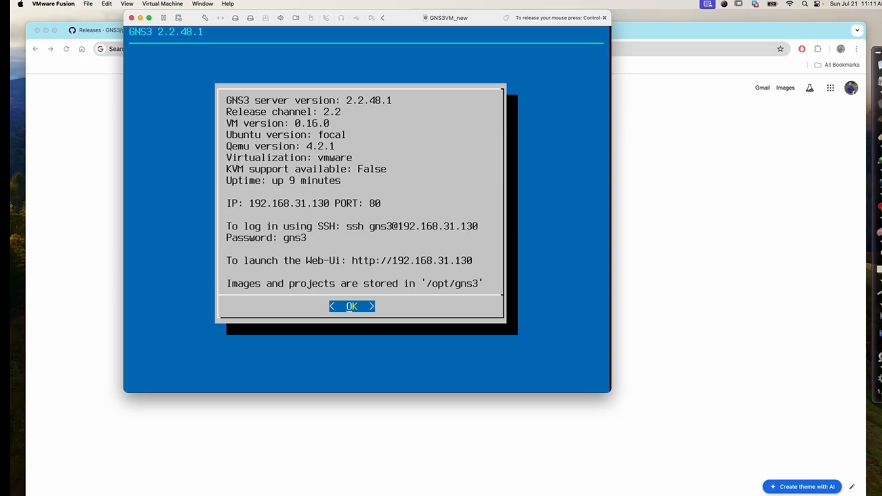
text(192.168)
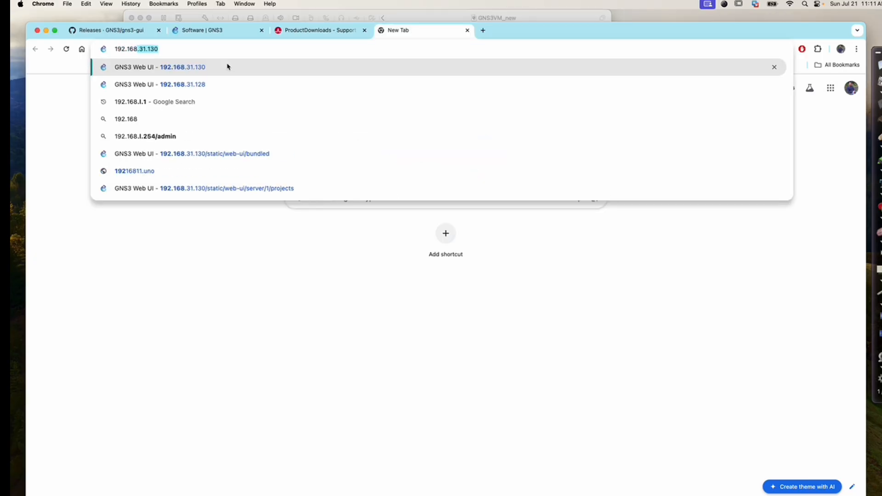
text(.31.130)
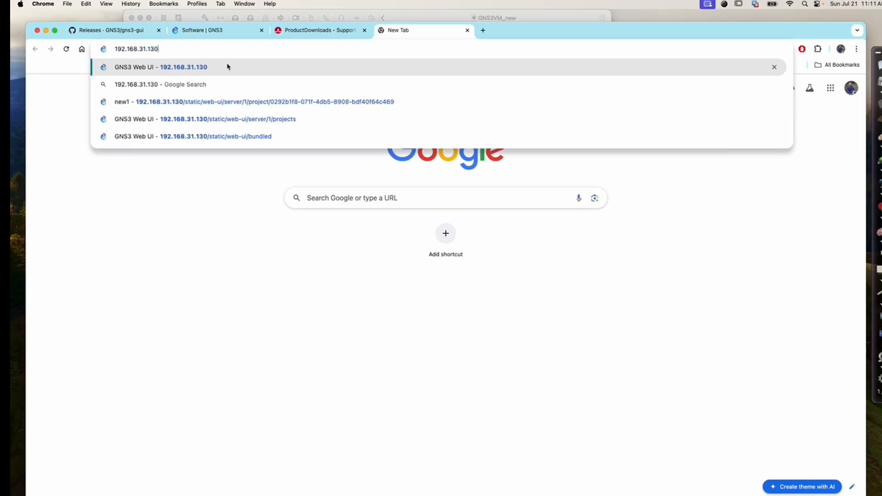
click(227, 67)
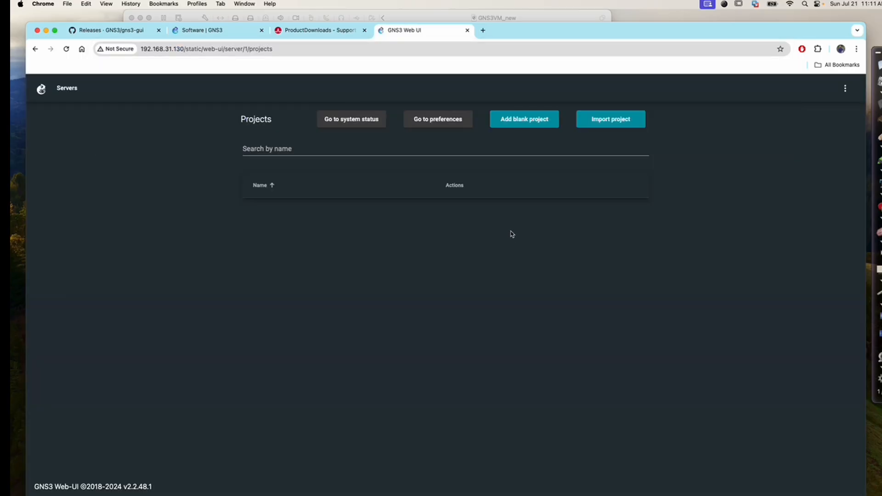
Add a blank project named new1 in the Web UI
click(527, 121)
click(426, 285)
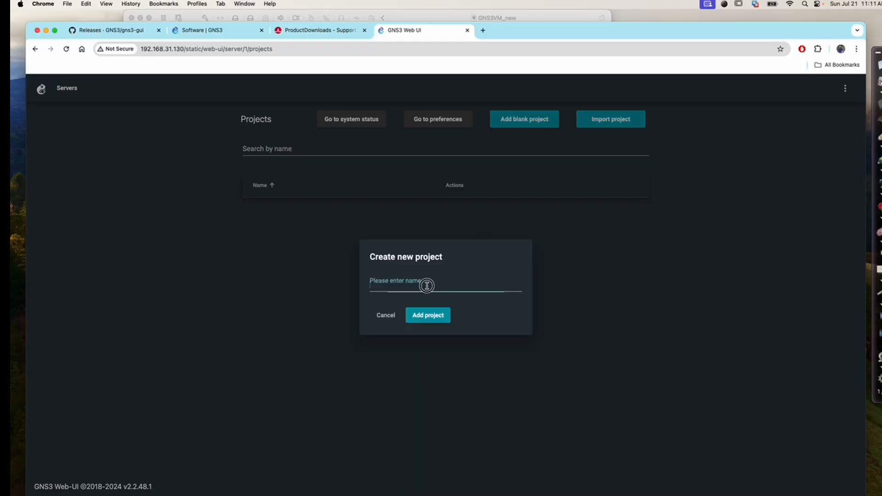
text(new1)
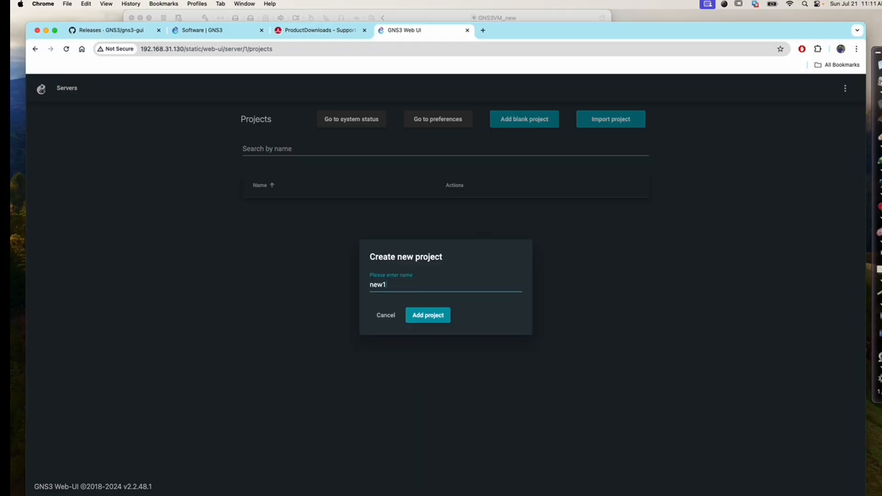
key(Return)
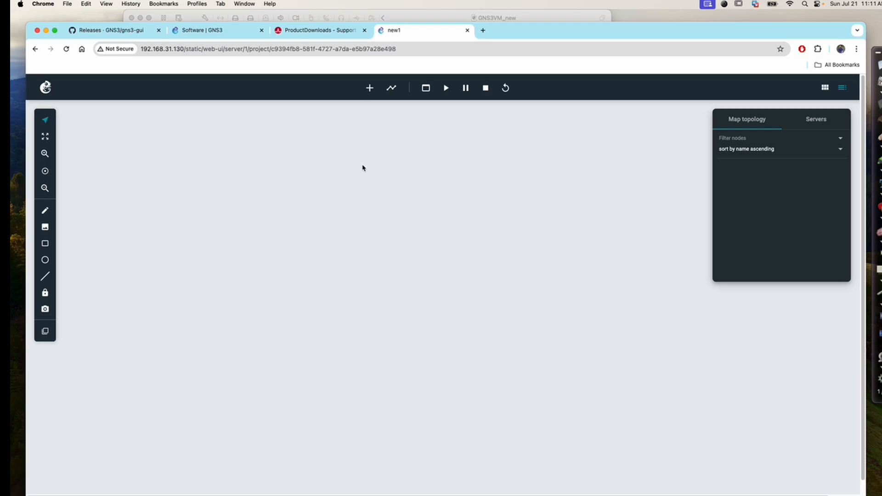
Start a new template installed from the GNS server, filter appliances by ios, and install Cisco IOSvL2
click(369, 88)
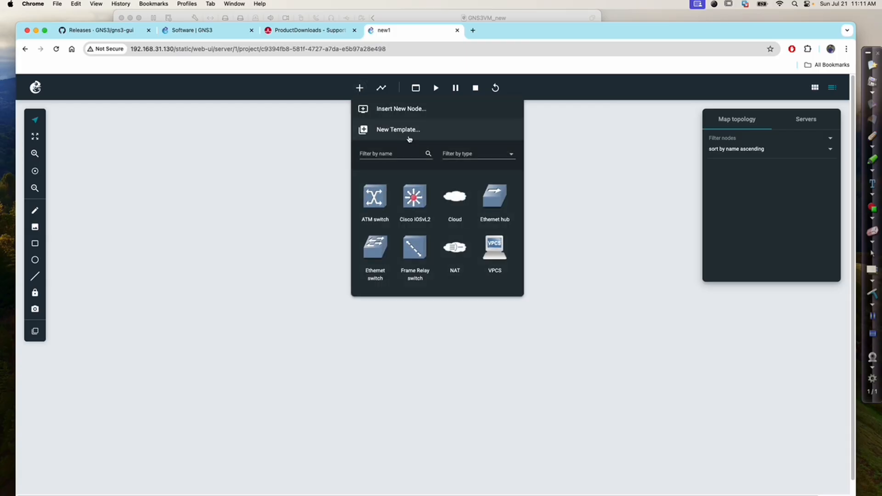
click(397, 129)
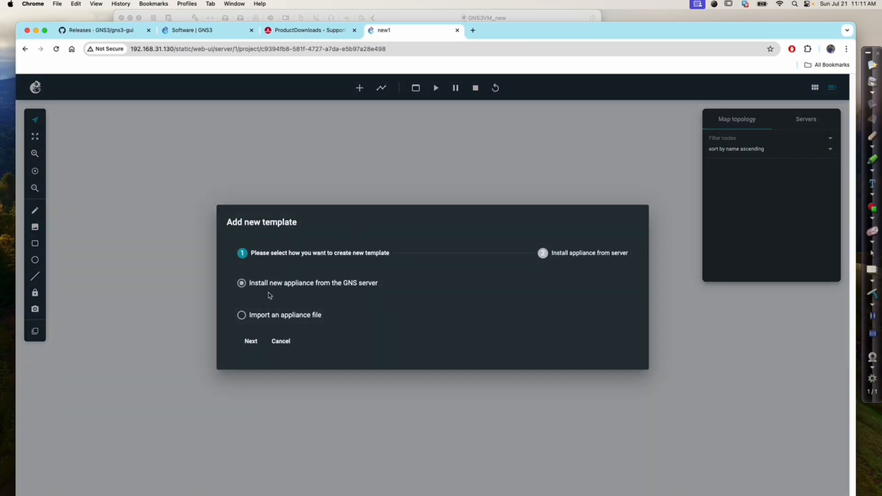
click(251, 346)
text(ios)
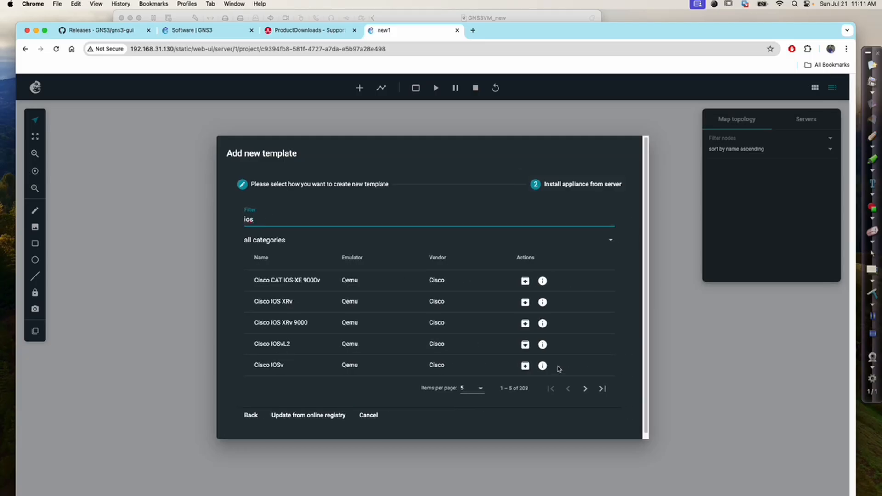
click(526, 346)
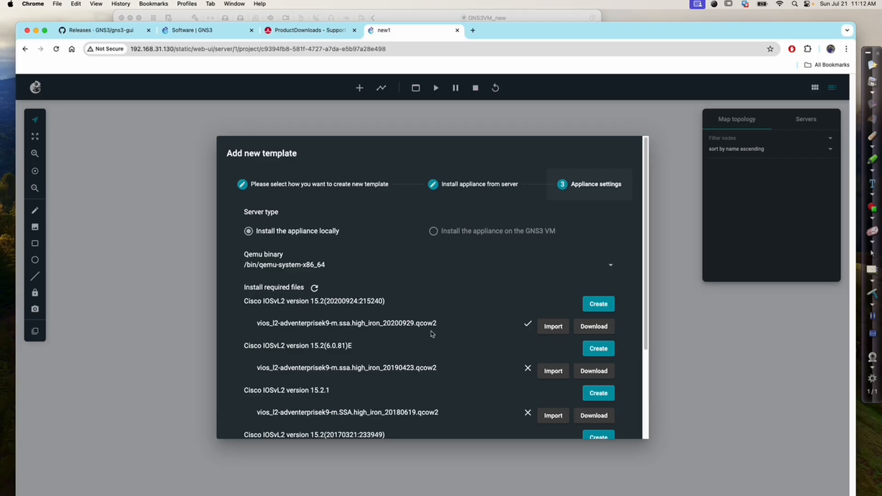
Import the vios_l2-adventerprisek9-m.ssa.high_iron_20200929.qcow2 image from the cisco ios images folder
click(552, 331)
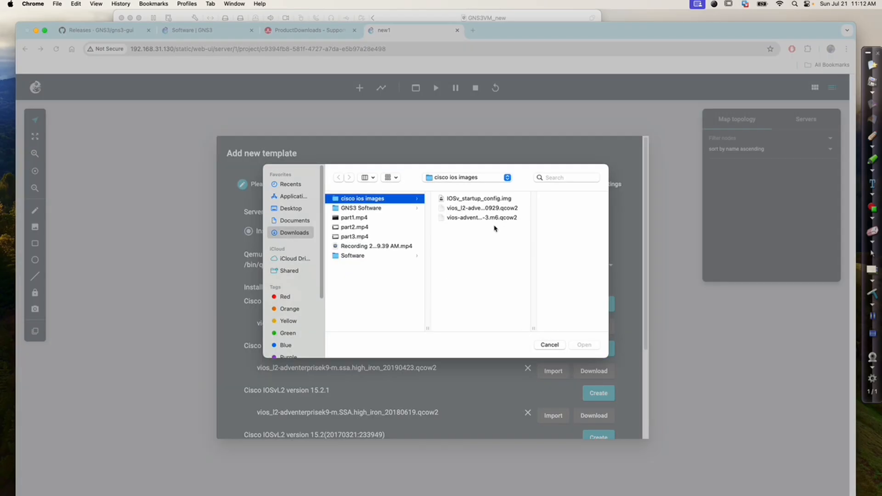
click(465, 210)
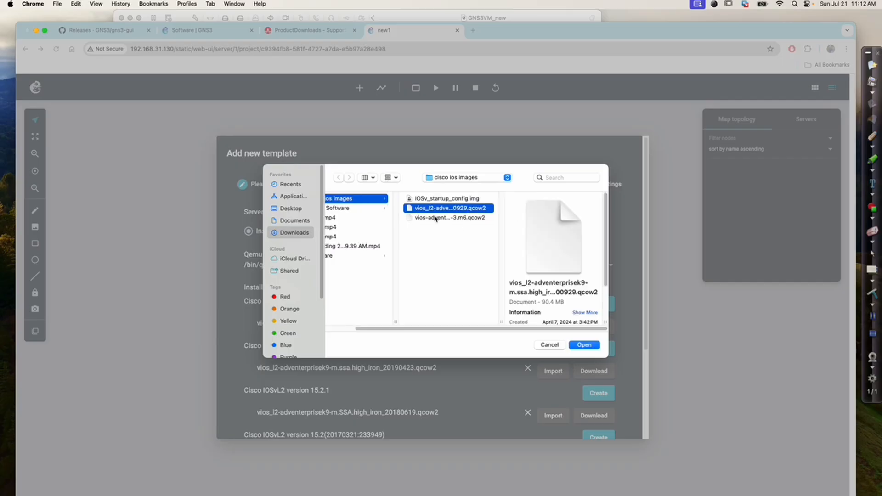
click(581, 344)
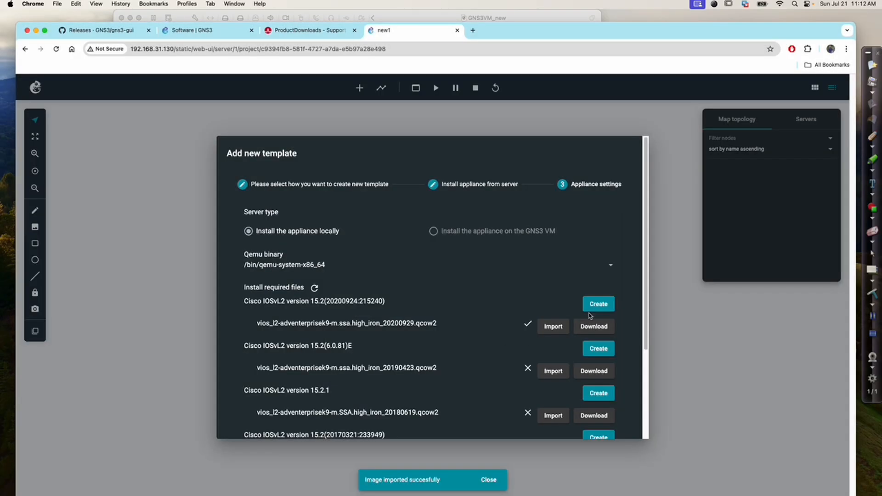
click(599, 305)
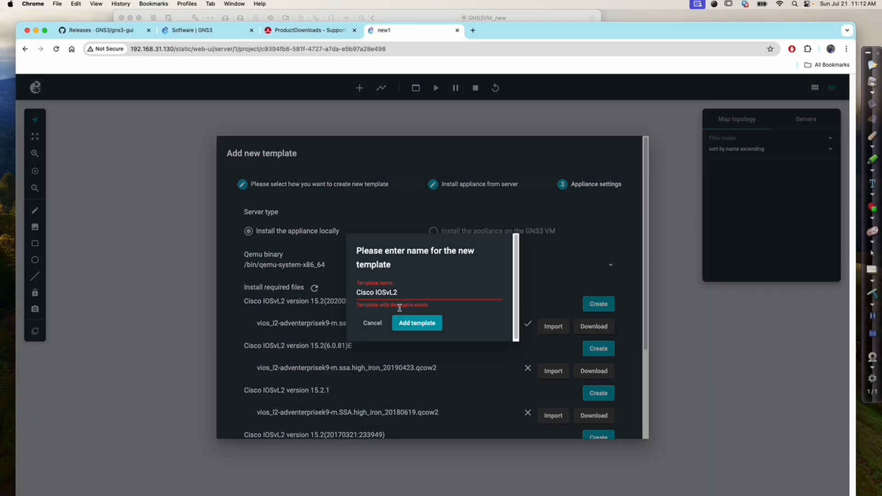
click(372, 324)
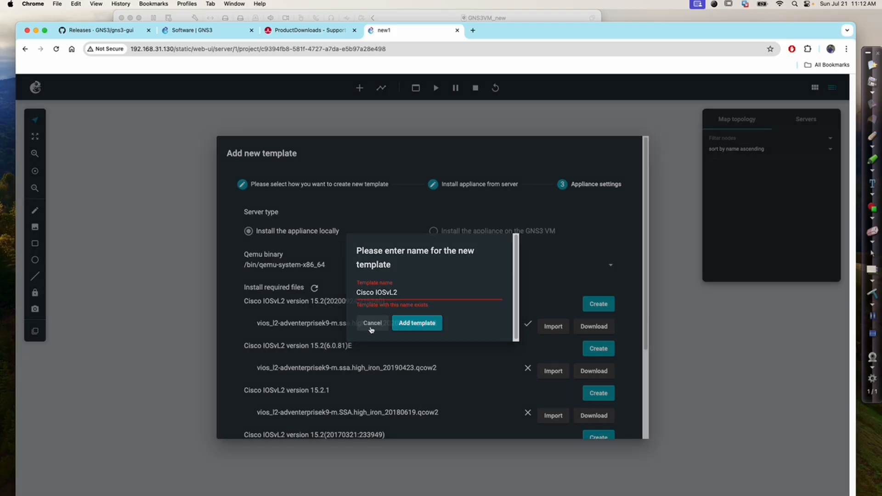
scroll(509, 258, down, 5)
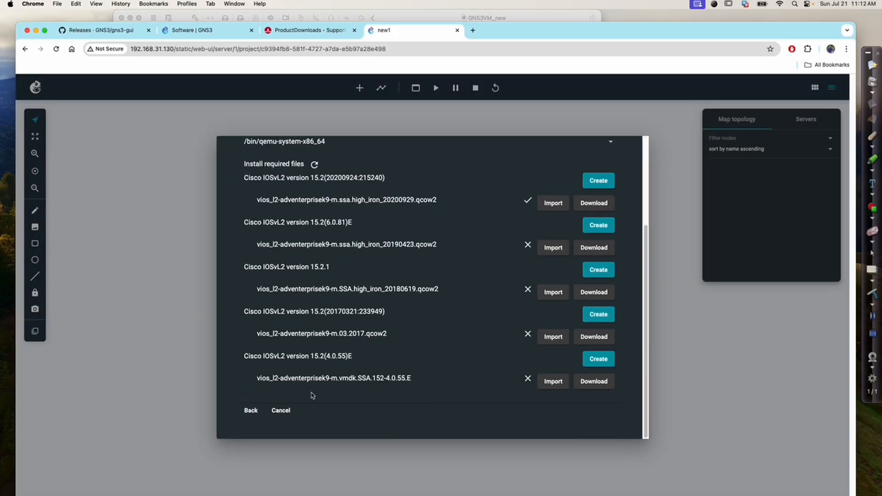
click(295, 410)
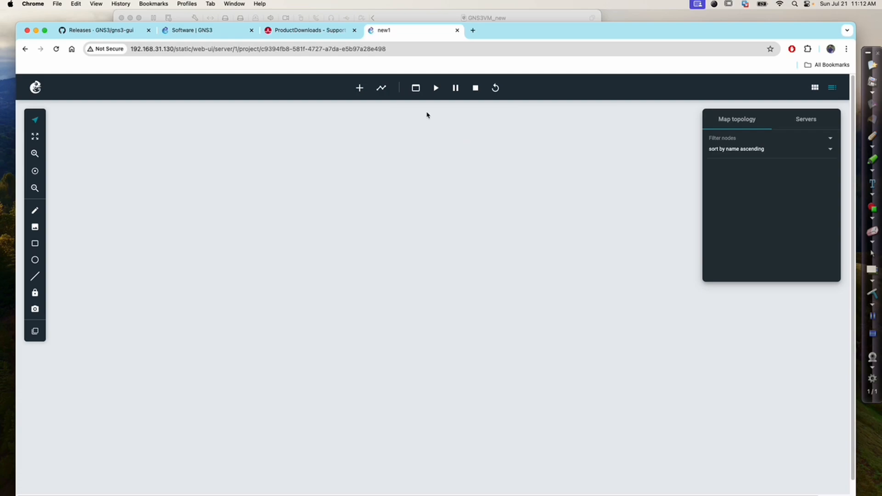
Place a Cisco IOSvL2 node on the project canvas and start it
click(360, 88)
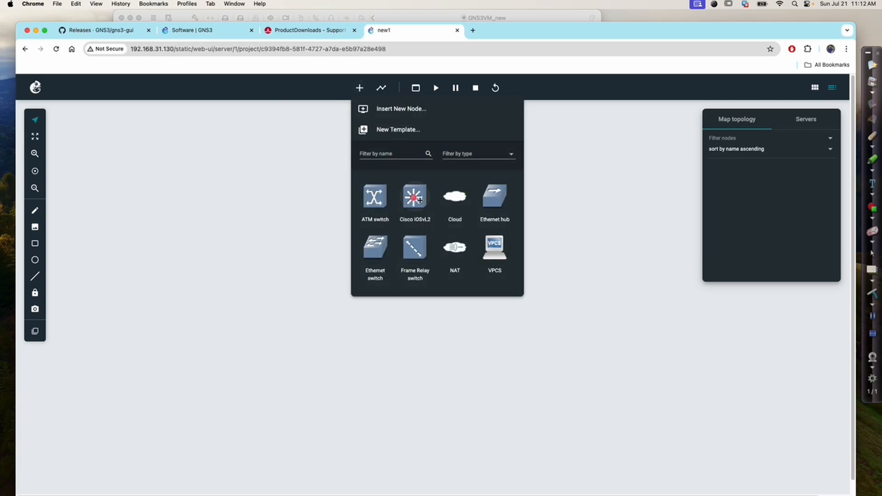
drag(419, 199, 240, 214)
right_click(239, 217)
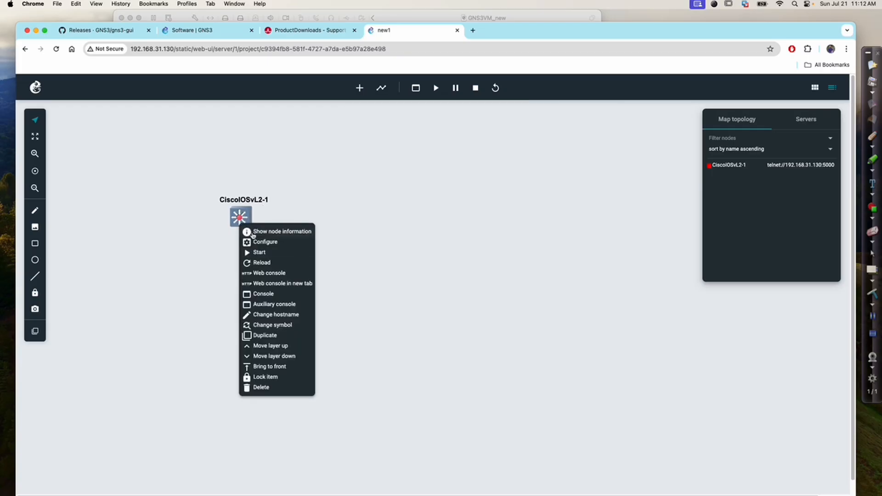
click(260, 253)
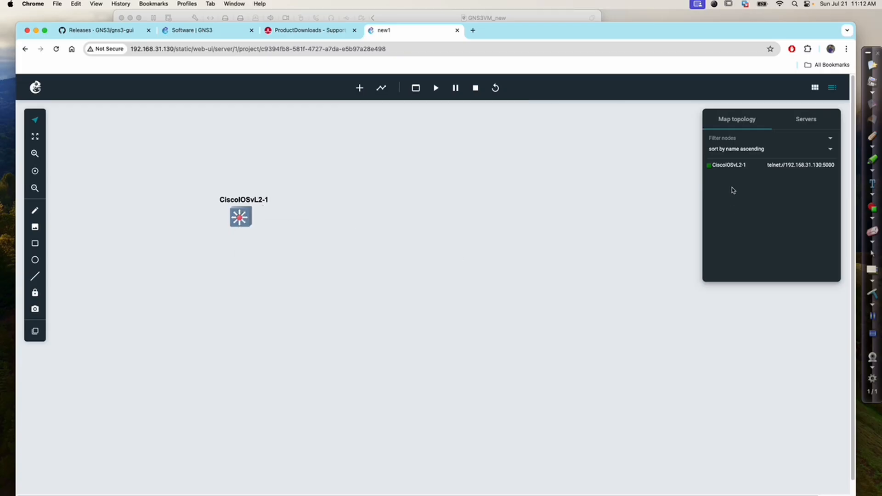
Open the running switch node's web console
right_click(252, 220)
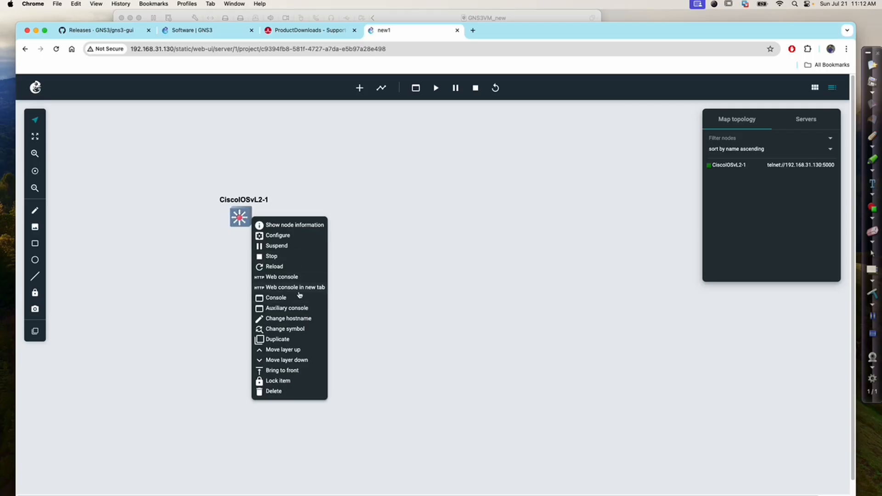
click(302, 278)
drag(276, 294, 436, 109)
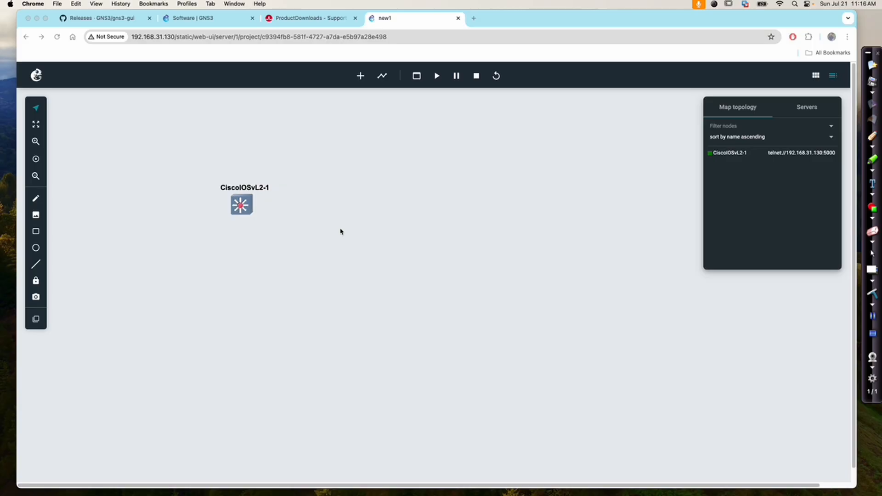
Switch to the GNS3 desktop client and create a new project named new3
click(206, 19)
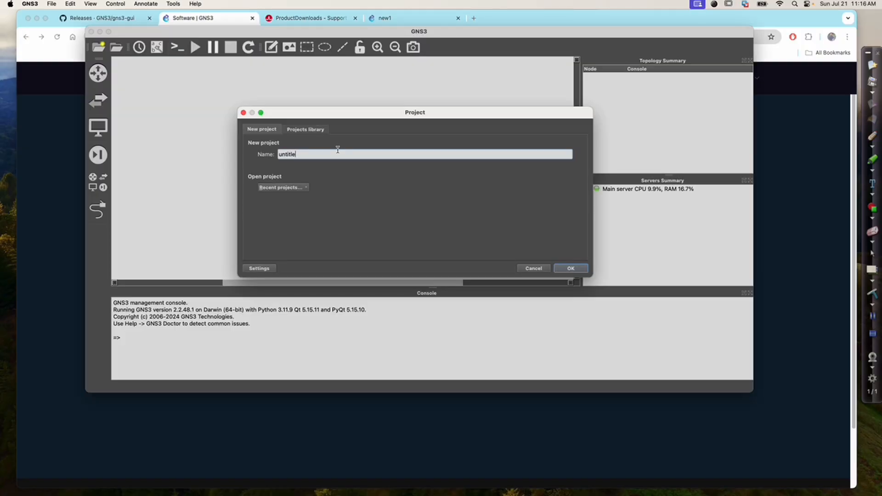
text(new3)
click(571, 268)
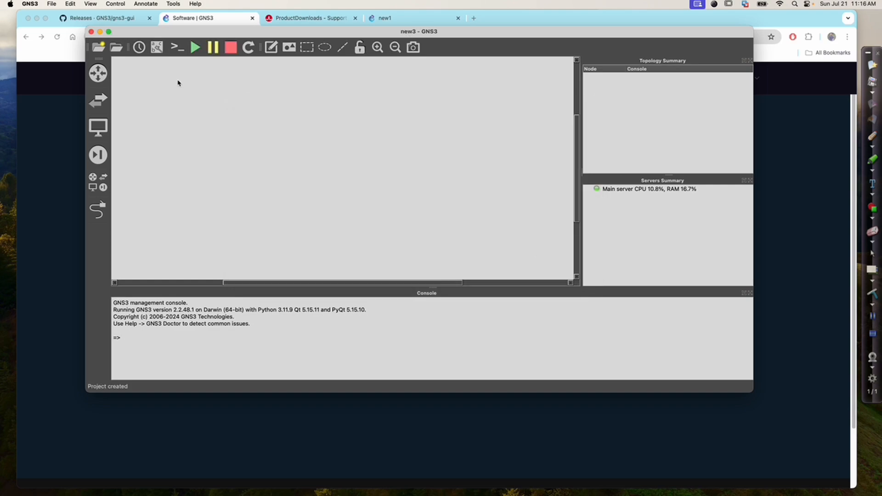
Review the main server preferences pointing to host 192.168.31.130 on port 80 and close Preferences
click(29, 4)
click(46, 40)
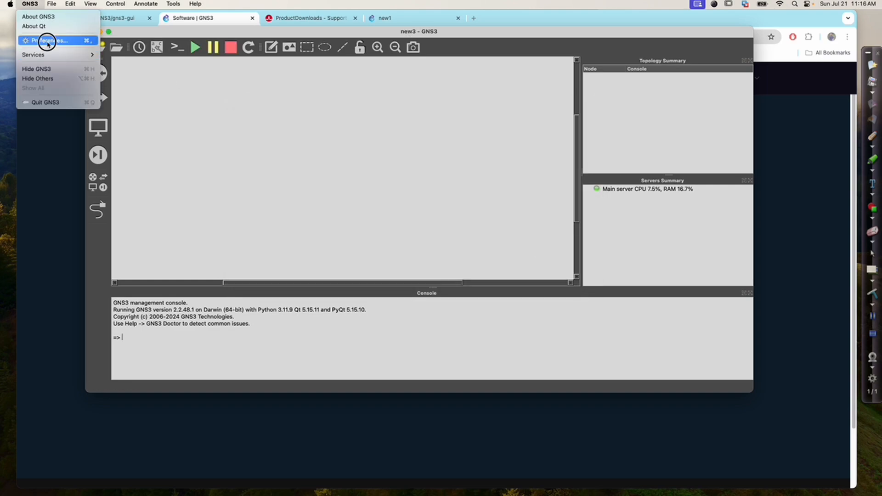
click(225, 65)
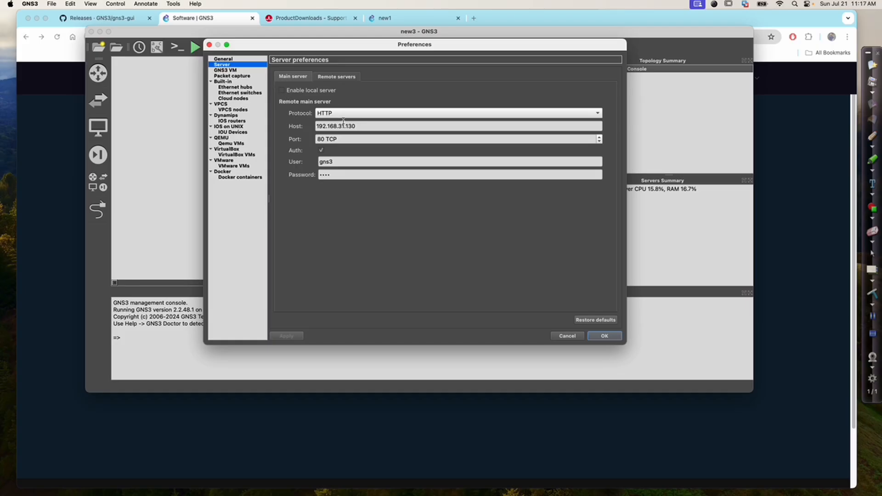
click(363, 127)
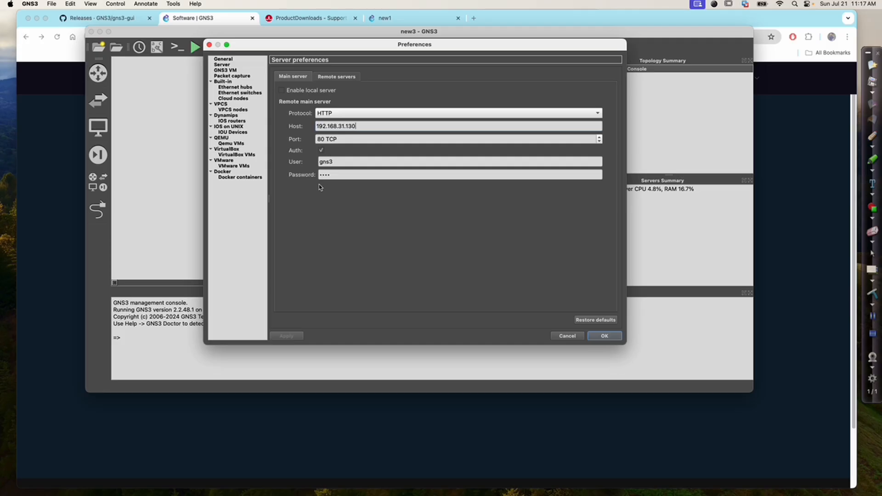
click(605, 336)
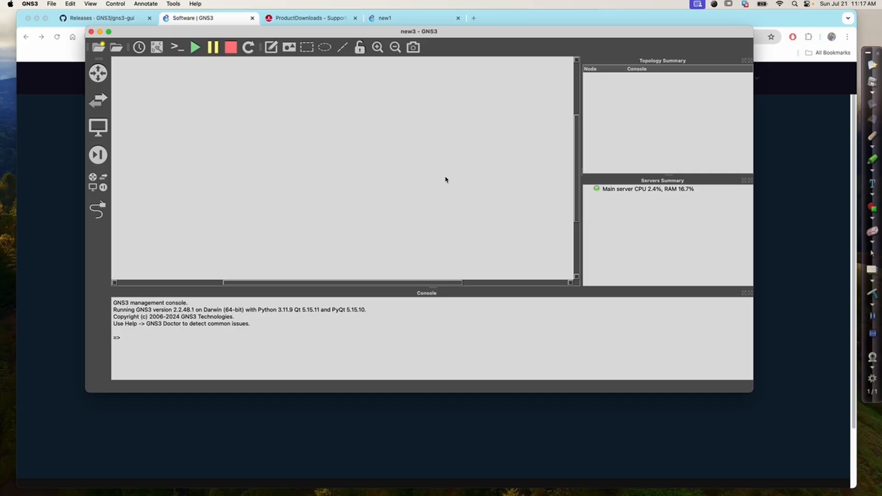
Add a Cisco IOSvL2 node from all devices onto the workspace
click(98, 182)
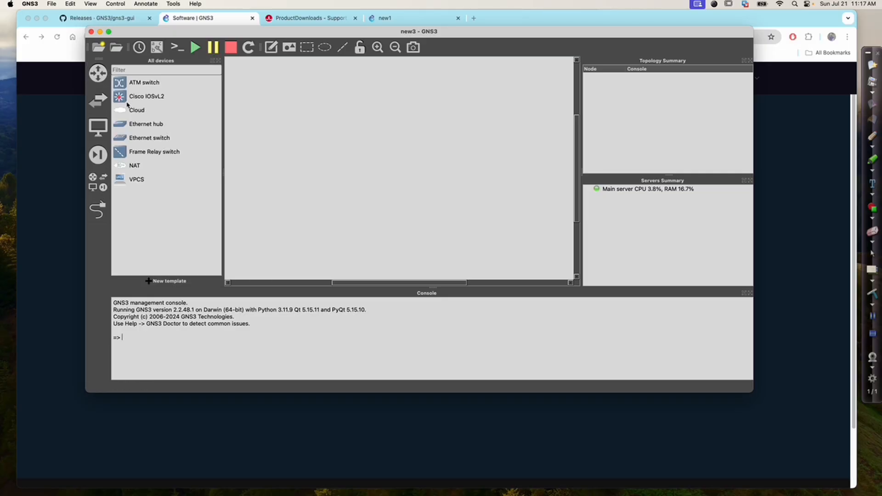
drag(127, 99, 366, 147)
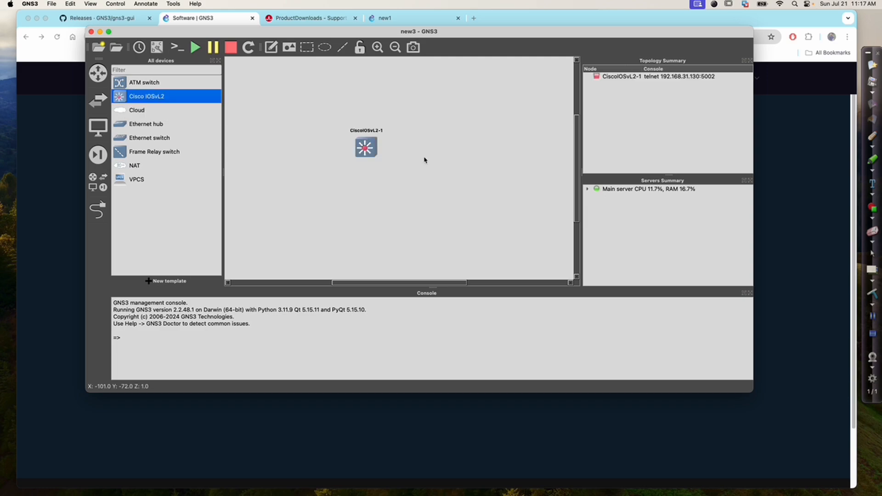